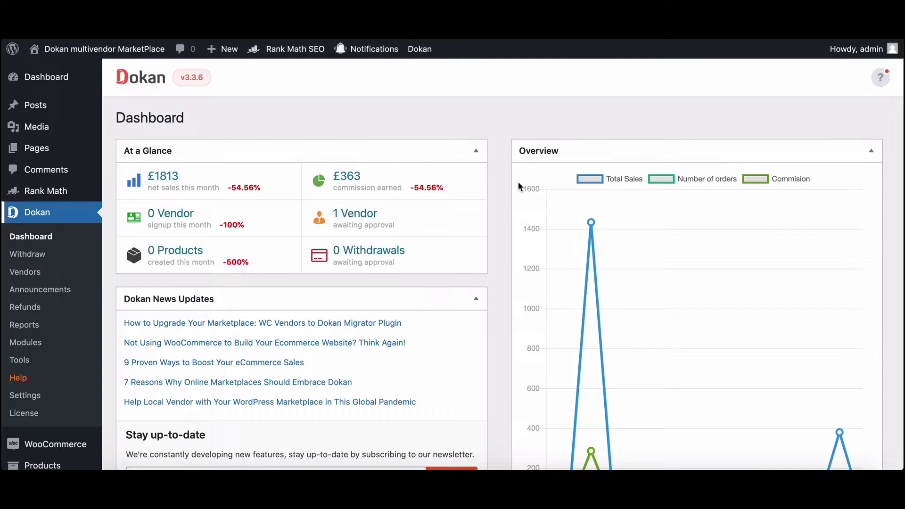
{"action": "scroll", "coordinate": [518, 181], "scroll_direction": "down", "scroll_amount": 1}
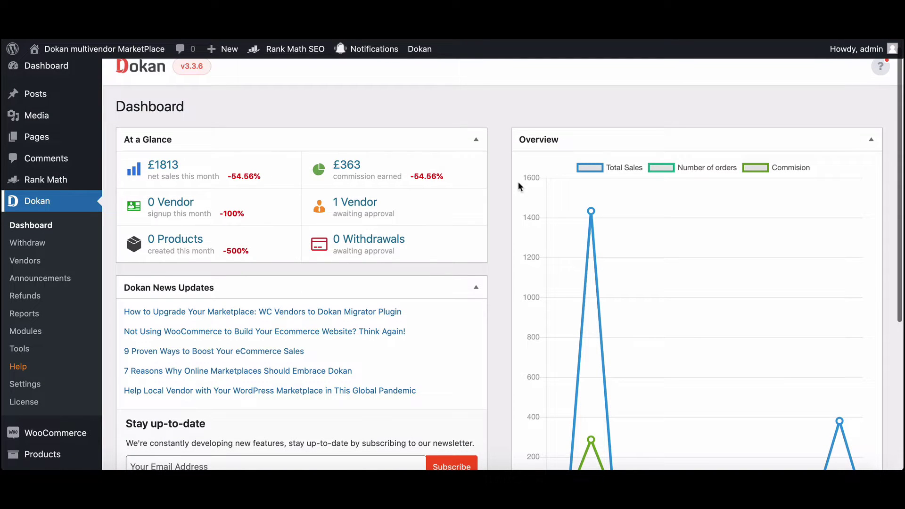
{"action": "scroll", "coordinate": [517, 181], "scroll_direction": "down", "scroll_amount": 1}
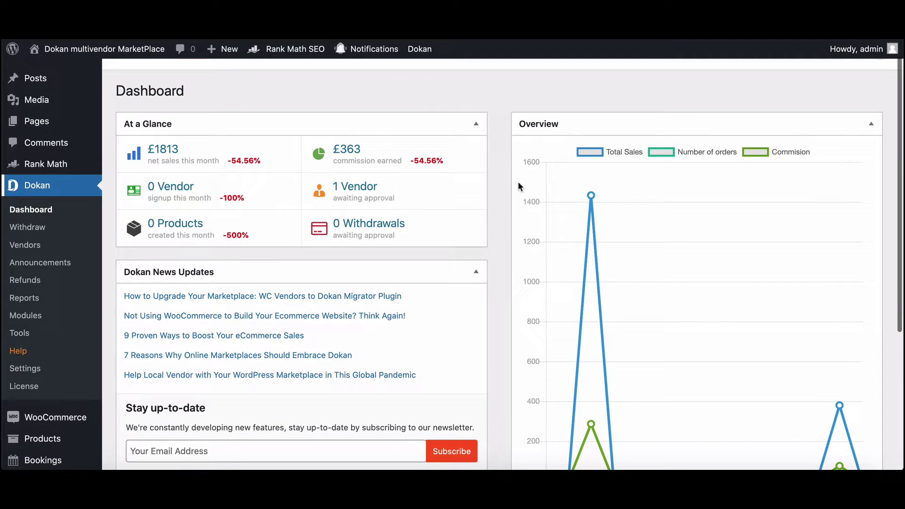
{"action": "scroll", "coordinate": [518, 181], "scroll_direction": "down", "scroll_amount": 2}
{"action": "scroll", "coordinate": [517, 181], "scroll_direction": "down", "scroll_amount": 2}
{"action": "scroll", "coordinate": [518, 181], "scroll_direction": "down", "scroll_amount": 3}
{"action": "scroll", "coordinate": [518, 181], "scroll_direction": "down", "scroll_amount": 1}
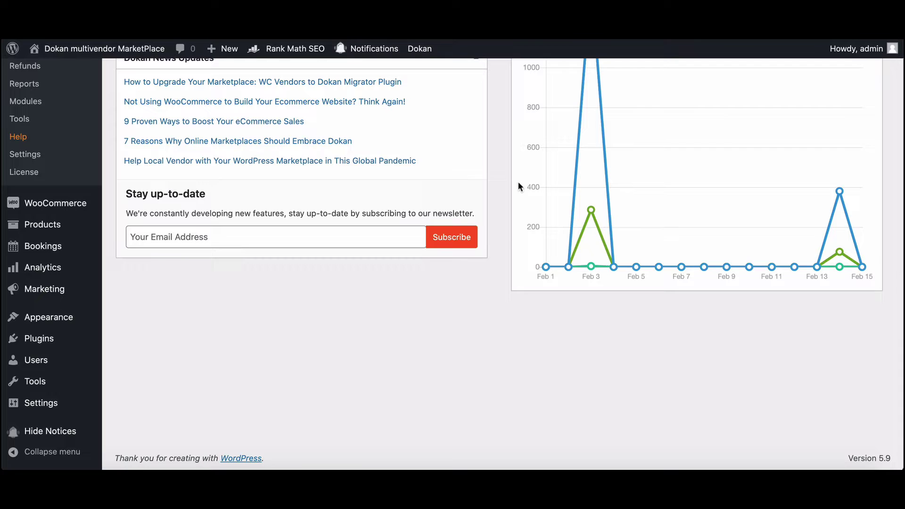
{"action": "scroll", "coordinate": [517, 181], "scroll_direction": "up", "scroll_amount": 1}
{"action": "scroll", "coordinate": [518, 182], "scroll_direction": "up", "scroll_amount": 1}
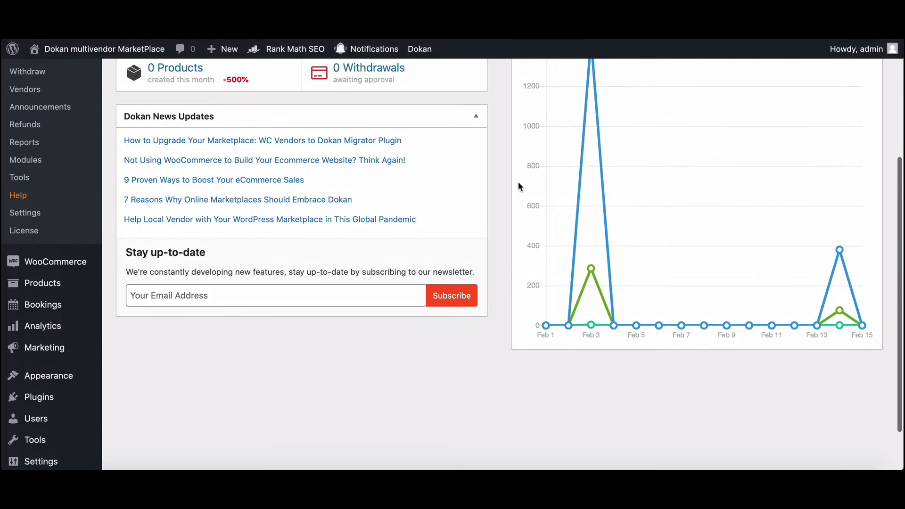
{"action": "scroll", "coordinate": [517, 181], "scroll_direction": "up", "scroll_amount": 2}
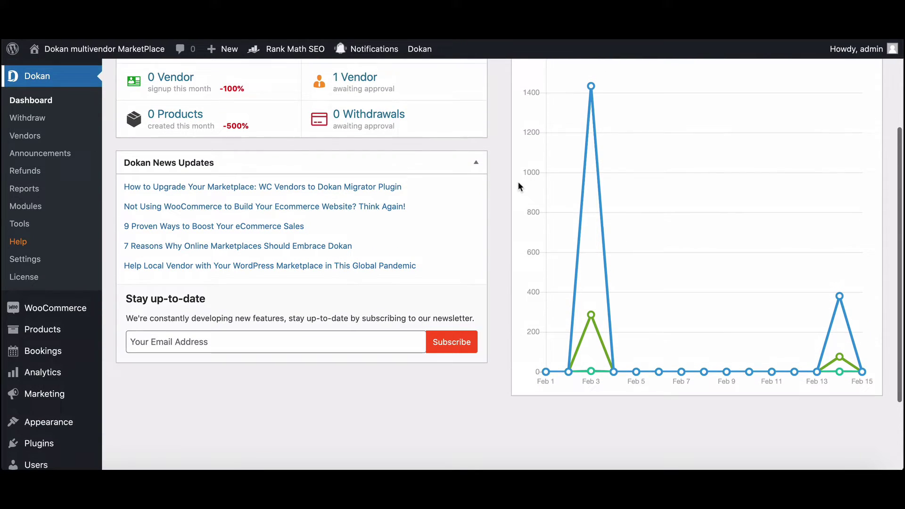
{"action": "scroll", "coordinate": [518, 182], "scroll_direction": "up", "scroll_amount": 3}
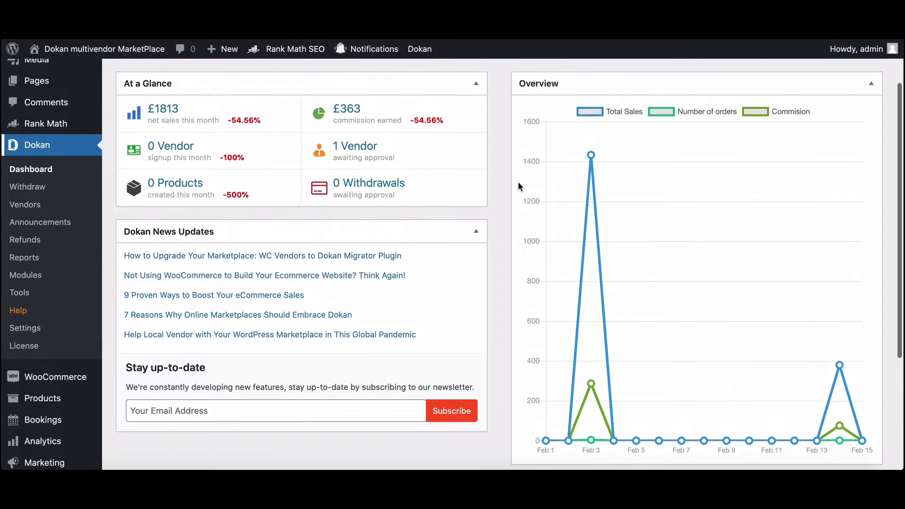
{"action": "scroll", "coordinate": [518, 182], "scroll_direction": "up", "scroll_amount": 2}
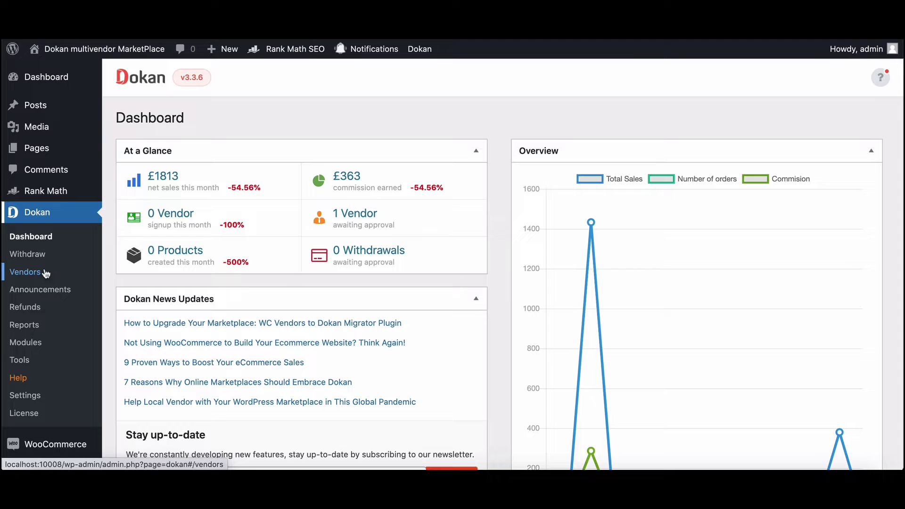
Open the Dokan Vendors list from the admin sidebar.
{"action": "left_click", "coordinate": [28, 272]}
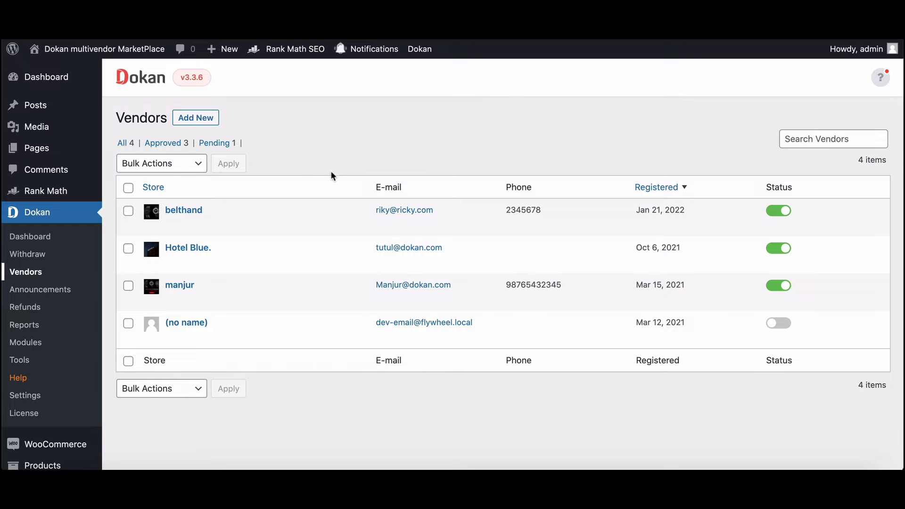
{"action": "mouse_move", "coordinate": [262, 249]}
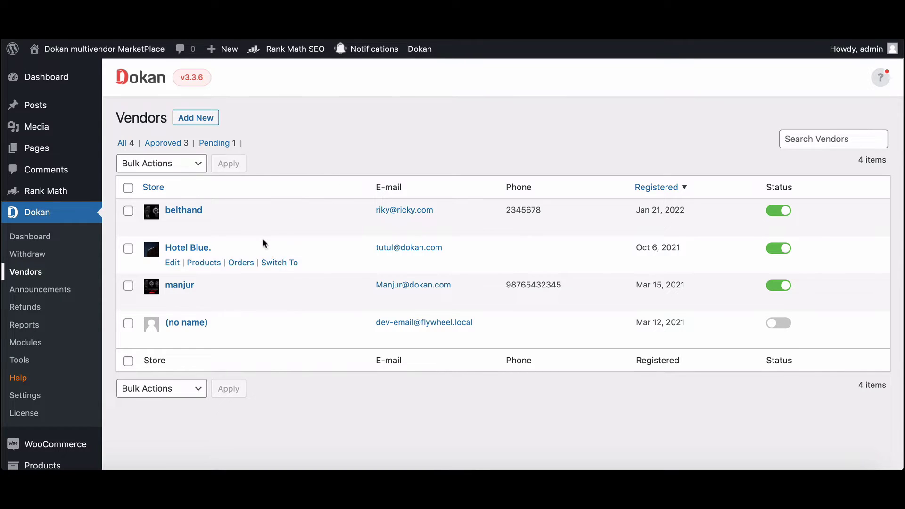
Add new vendor NikesBookstore, filling in its account info, company ID and bank IBAN.
{"action": "left_click", "coordinate": [194, 119]}
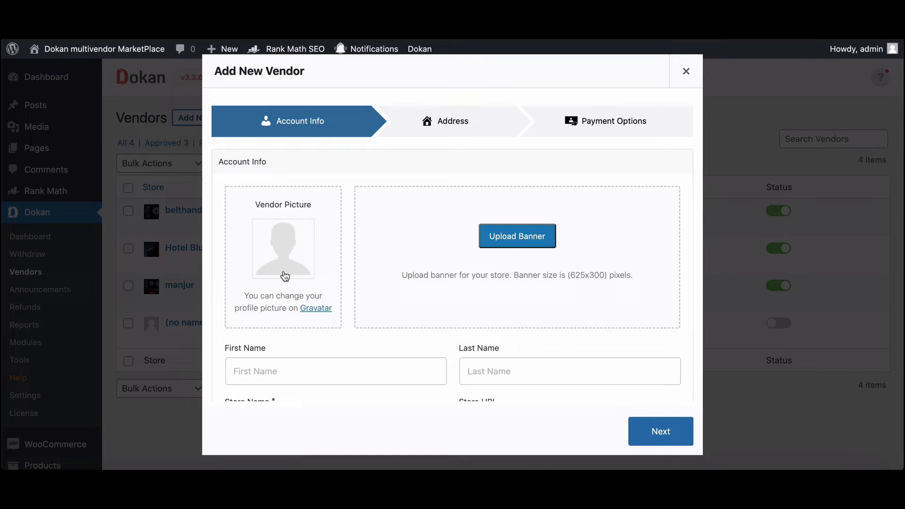
{"action": "scroll", "coordinate": [285, 276], "scroll_direction": "down", "scroll_amount": 1}
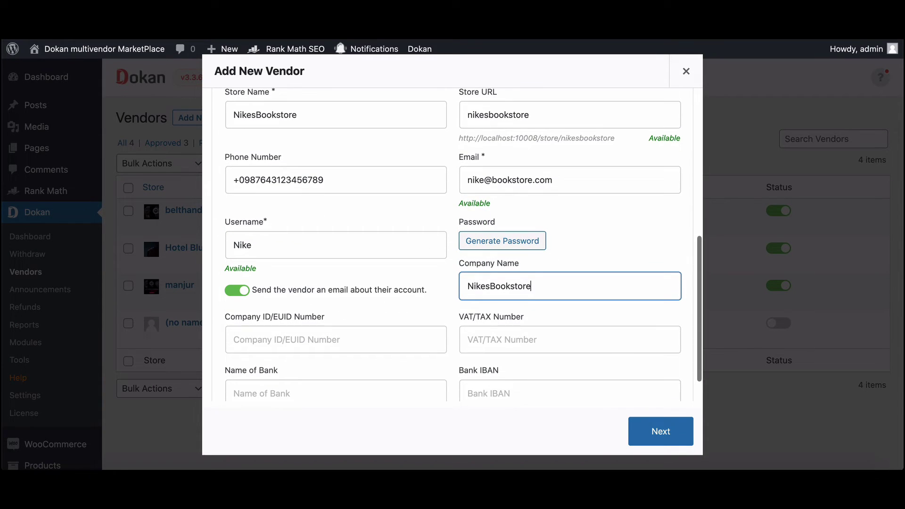
{"action": "left_click", "coordinate": [321, 371]}
{"action": "type", "text": "nike"}
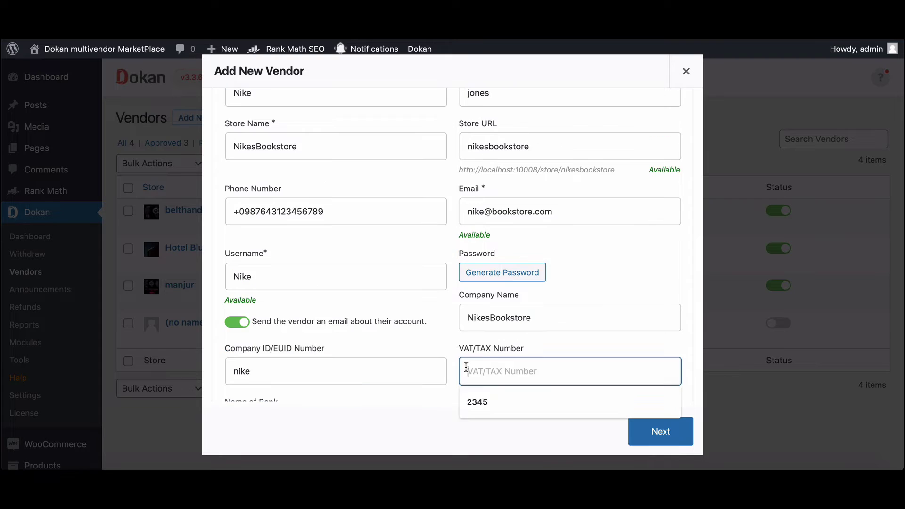
{"action": "left_click", "coordinate": [533, 370]}
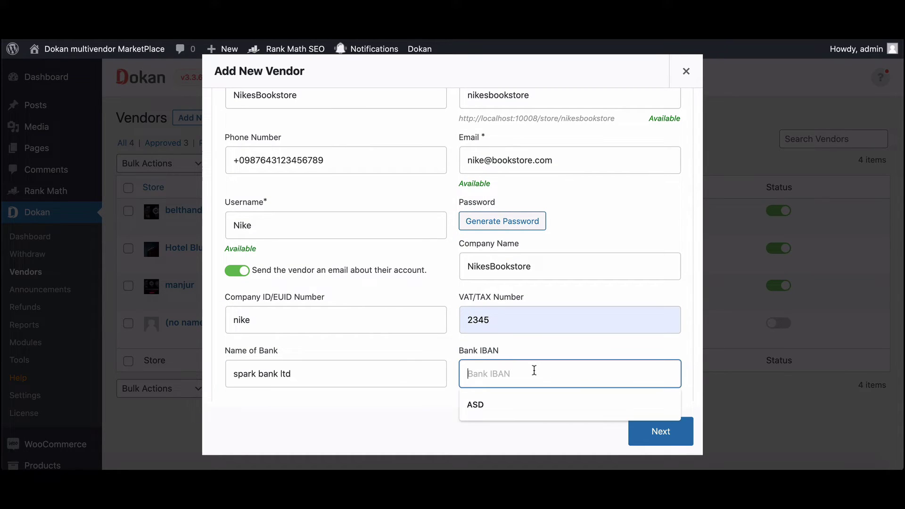
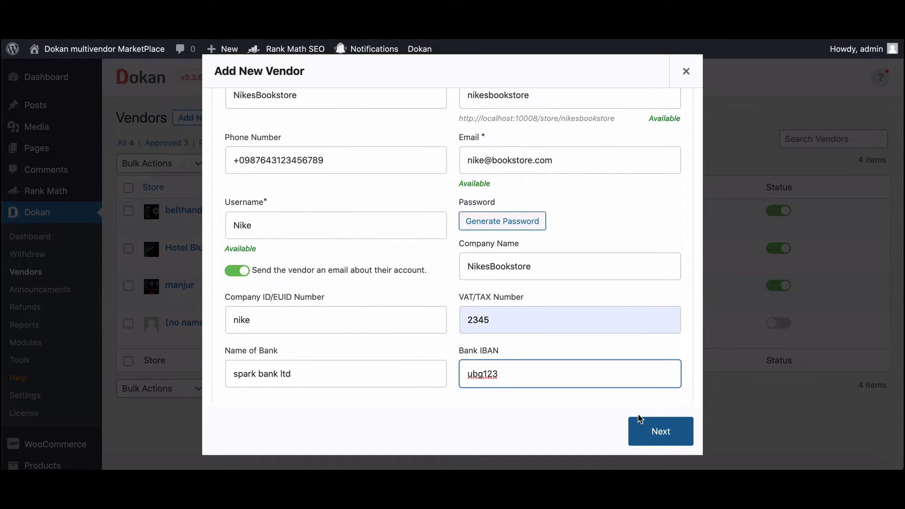
Enter the vendor's zip code, country United States (US) and state New York.
{"action": "left_click", "coordinate": [635, 425]}
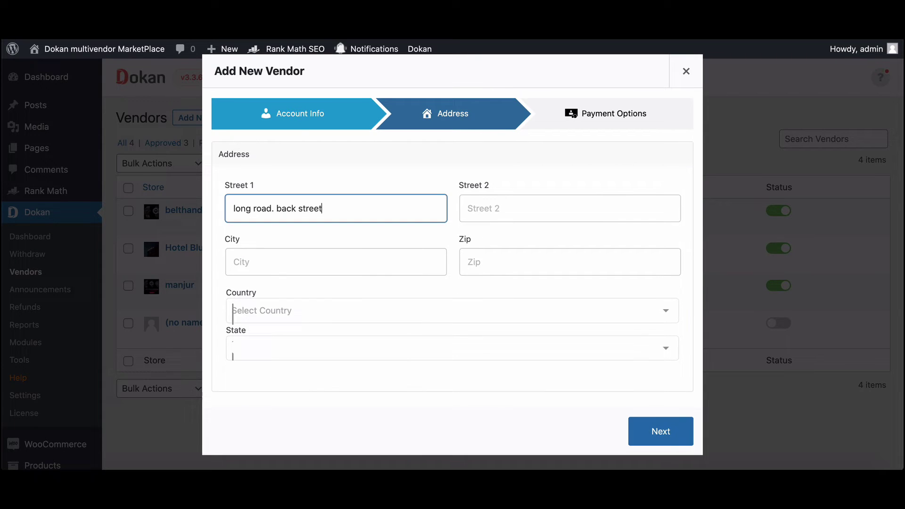
{"action": "type", "text": "NY"}
{"action": "left_click", "coordinate": [569, 261]}
{"action": "type", "text": "1001"}
{"action": "left_click", "coordinate": [453, 309]}
{"action": "left_click", "coordinate": [452, 346]}
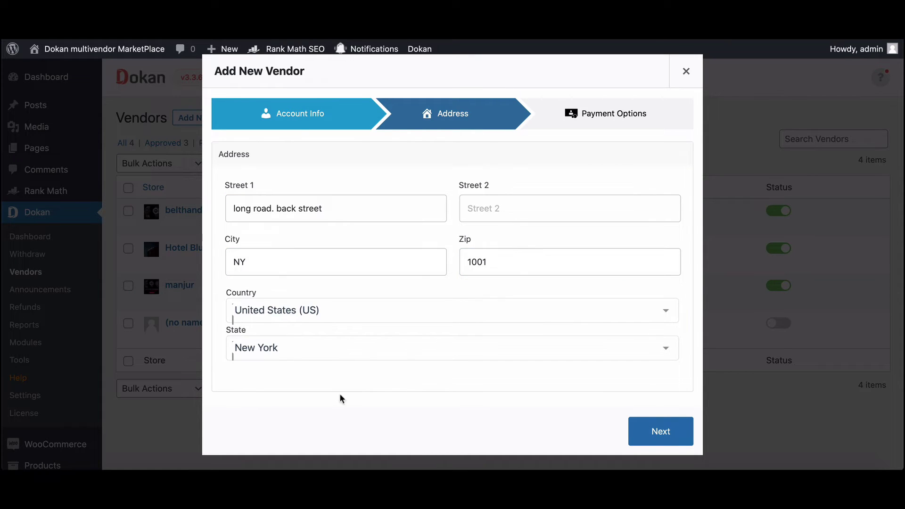
{"action": "left_click", "coordinate": [661, 431]}
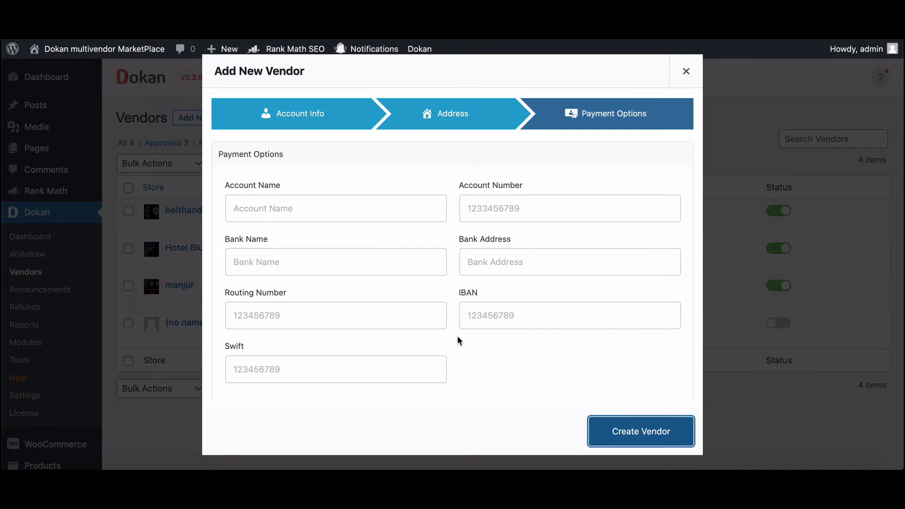
Add bank holder and account number, enable selling and direct publishing, then create the vendor.
{"action": "left_click", "coordinate": [290, 212]}
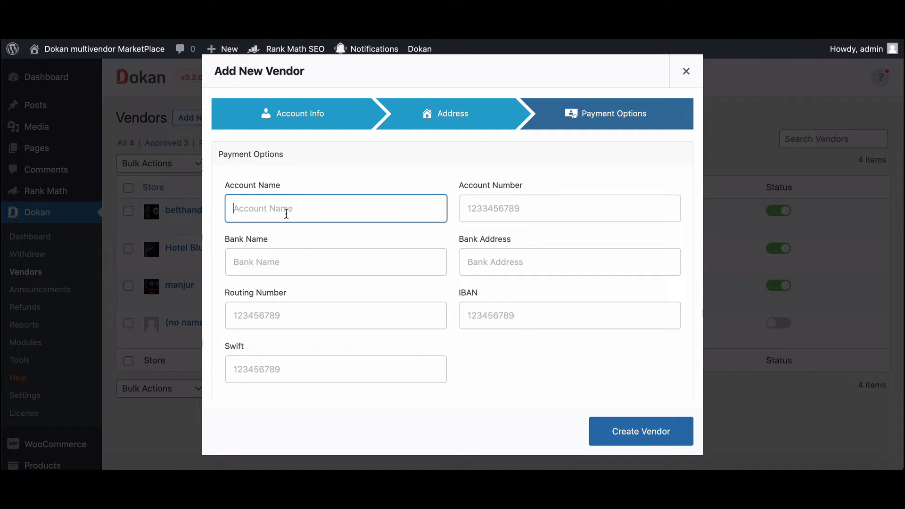
{"action": "type", "text": "Nike"}
{"action": "left_click", "coordinate": [509, 207]}
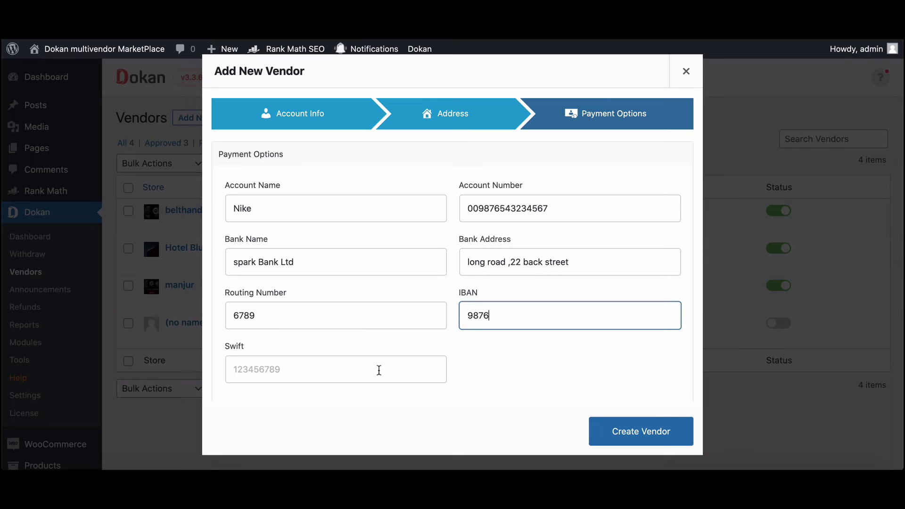
{"action": "scroll", "coordinate": [597, 371], "scroll_direction": "down", "scroll_amount": 1}
{"action": "scroll", "coordinate": [597, 371], "scroll_direction": "down", "scroll_amount": 2}
{"action": "scroll", "coordinate": [597, 371], "scroll_direction": "down", "scroll_amount": 1}
{"action": "scroll", "coordinate": [478, 362], "scroll_direction": "down", "scroll_amount": 2}
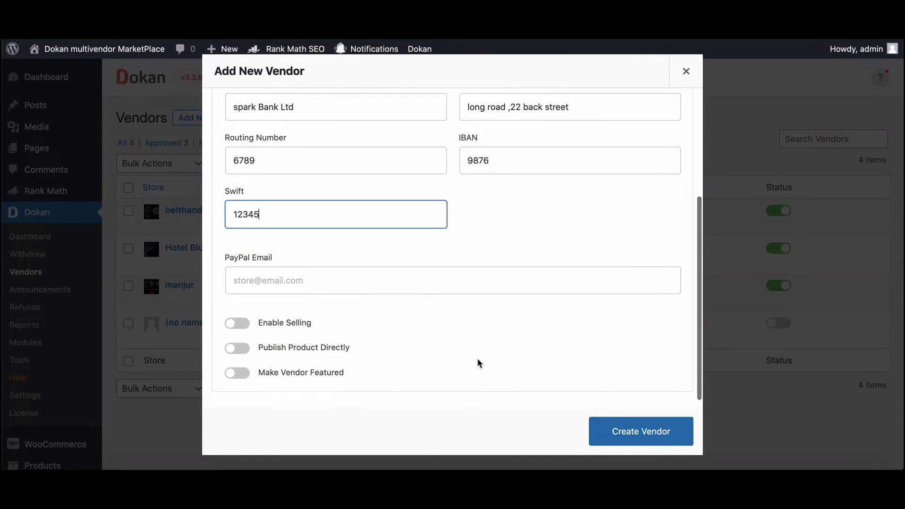
{"action": "scroll", "coordinate": [477, 363], "scroll_direction": "down", "scroll_amount": 1}
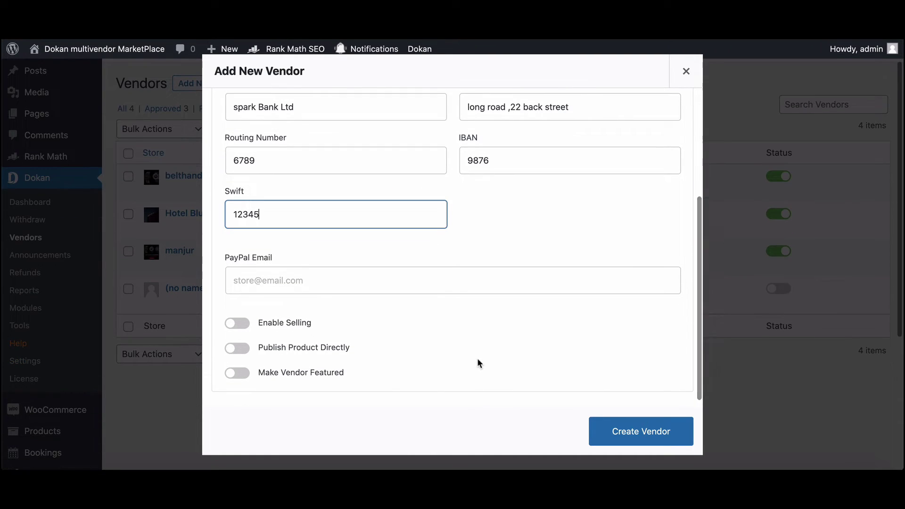
{"action": "left_click", "coordinate": [238, 323]}
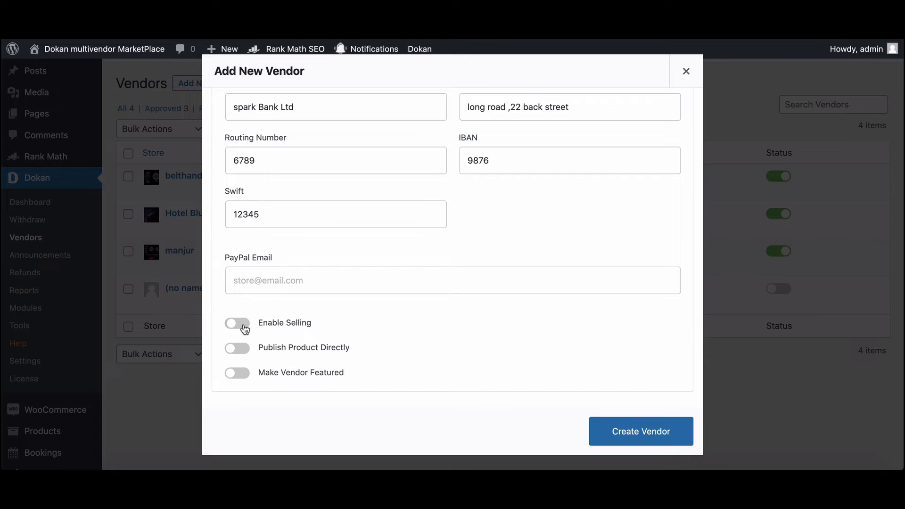
{"action": "left_click", "coordinate": [244, 350]}
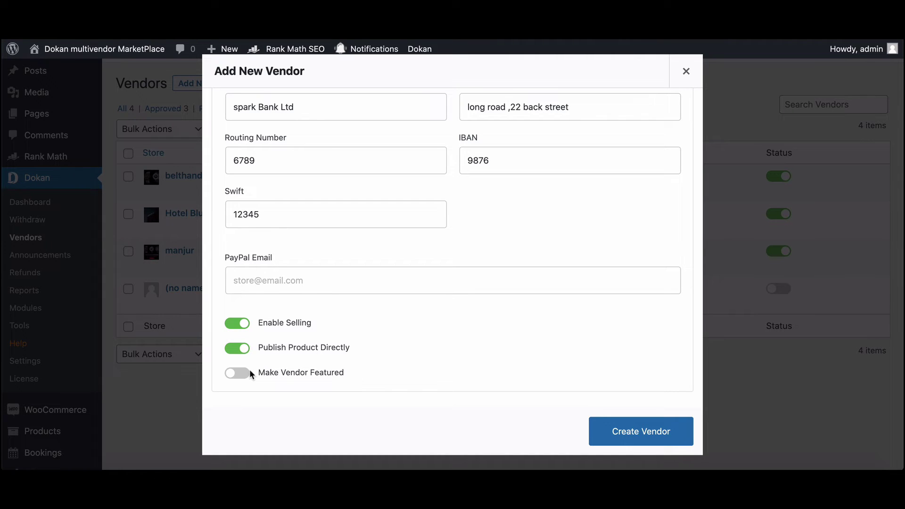
{"action": "scroll", "coordinate": [571, 364], "scroll_direction": "up", "scroll_amount": 5}
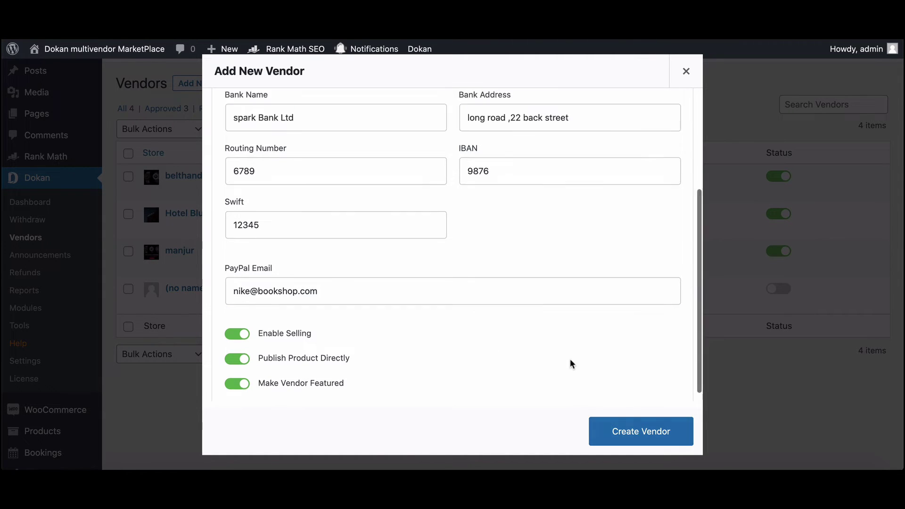
{"action": "scroll", "coordinate": [571, 364], "scroll_direction": "down", "scroll_amount": 5}
{"action": "left_click", "coordinate": [622, 431]}
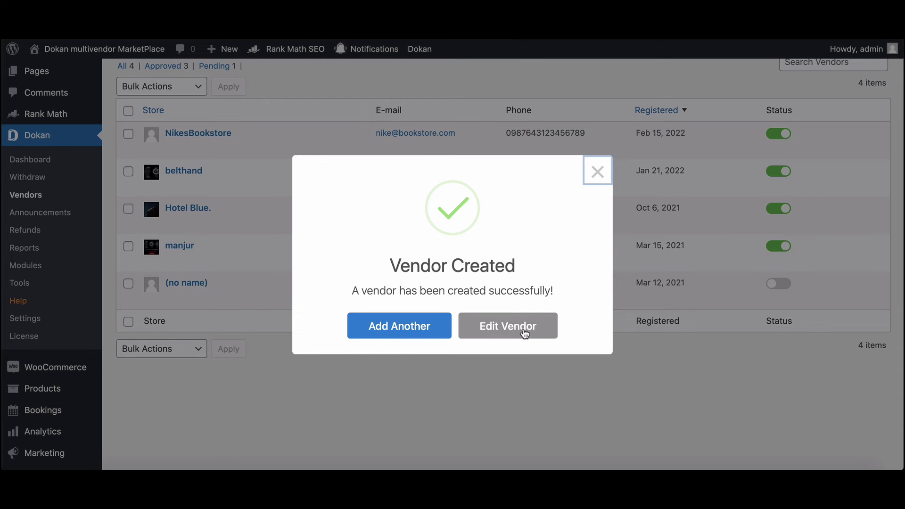
Edit NikesBookstore, enter a flat admin commission of 20, and save the changes.
{"action": "left_click", "coordinate": [524, 332]}
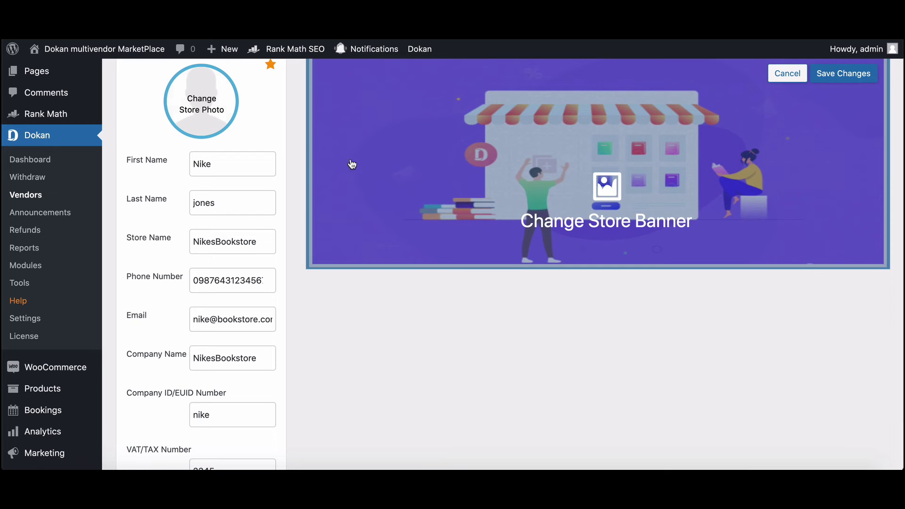
{"action": "scroll", "coordinate": [209, 118], "scroll_direction": "down", "scroll_amount": 5}
{"action": "scroll", "coordinate": [208, 116], "scroll_direction": "down", "scroll_amount": 5}
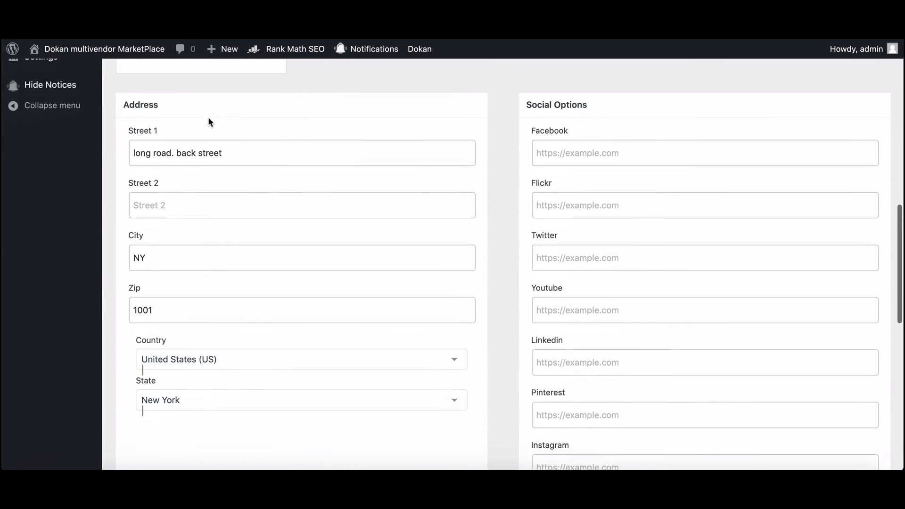
{"action": "scroll", "coordinate": [282, 128], "scroll_direction": "down", "scroll_amount": 1}
{"action": "scroll", "coordinate": [575, 247], "scroll_direction": "down", "scroll_amount": 5}
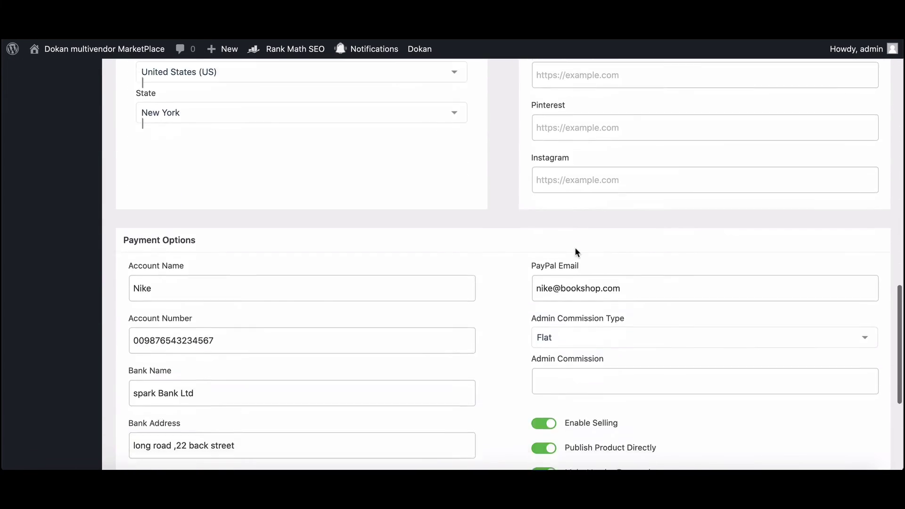
{"action": "scroll", "coordinate": [575, 247], "scroll_direction": "down", "scroll_amount": 2}
{"action": "left_click", "coordinate": [580, 247]}
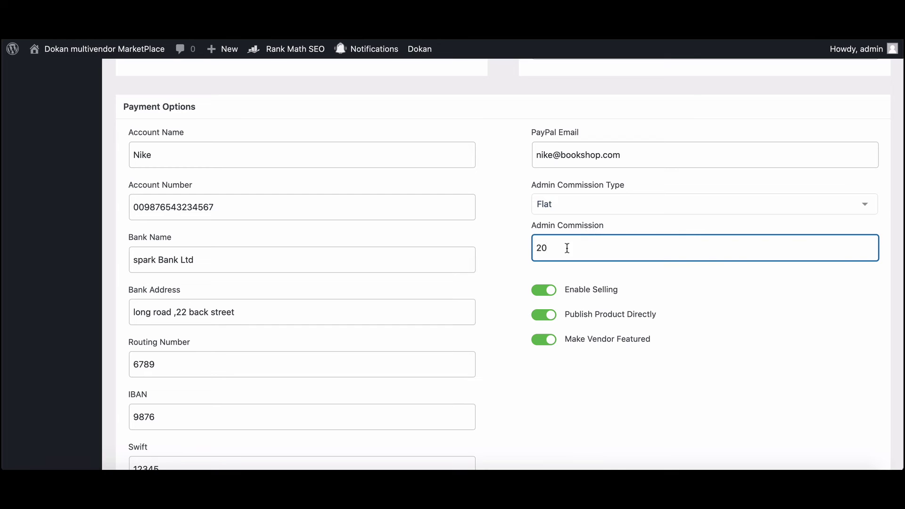
{"action": "left_click", "coordinate": [514, 262]}
{"action": "scroll", "coordinate": [514, 262], "scroll_direction": "down", "scroll_amount": 3}
{"action": "scroll", "coordinate": [513, 262], "scroll_direction": "down", "scroll_amount": 2}
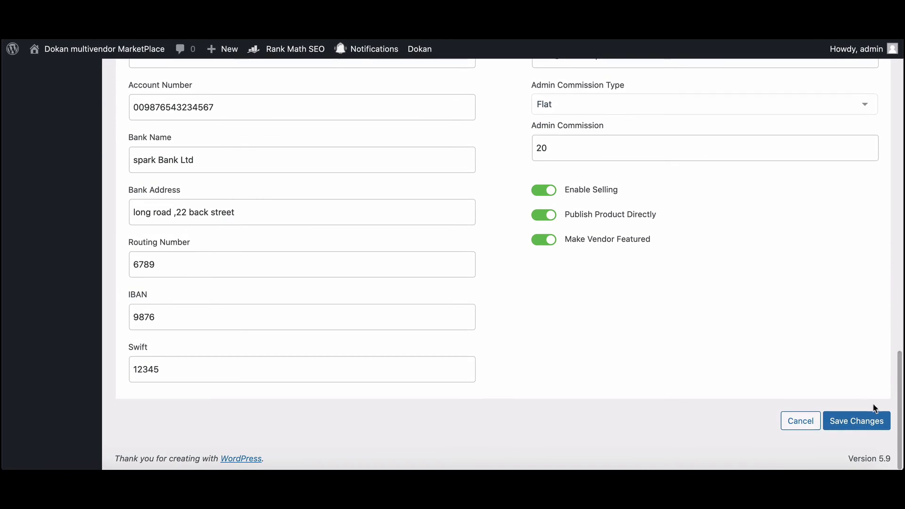
{"action": "left_click", "coordinate": [856, 421]}
{"action": "left_click", "coordinate": [452, 323]}
{"action": "scroll", "coordinate": [384, 369], "scroll_direction": "up", "scroll_amount": 3}
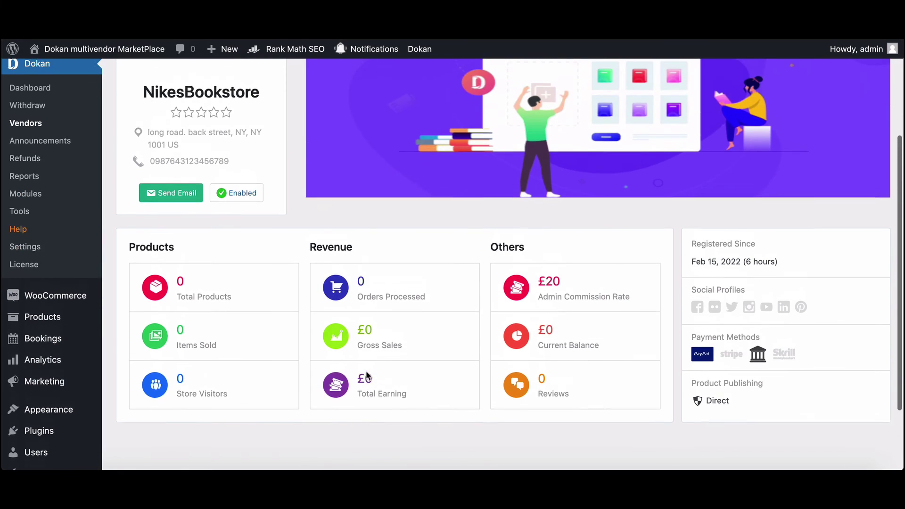
{"action": "scroll", "coordinate": [368, 378], "scroll_direction": "up", "scroll_amount": 5}
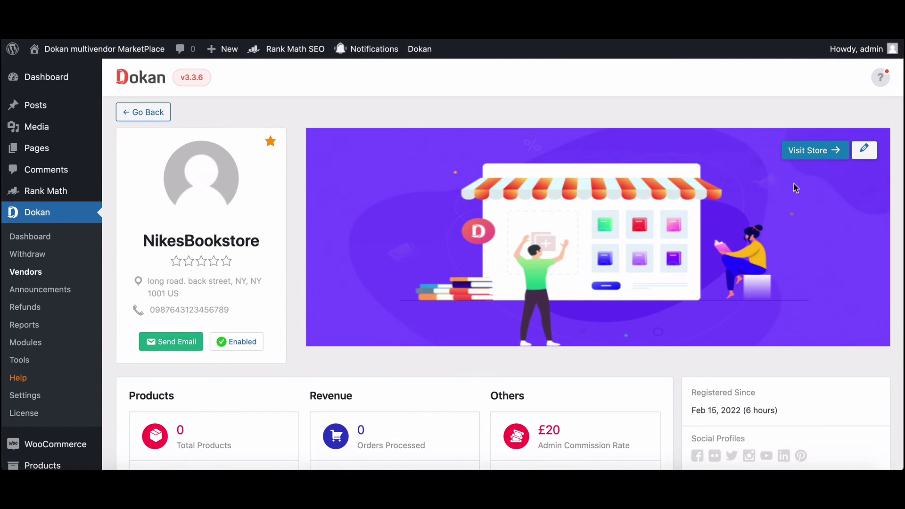
{"action": "left_click", "coordinate": [813, 150]}
{"action": "scroll", "coordinate": [683, 246], "scroll_direction": "down", "scroll_amount": 3}
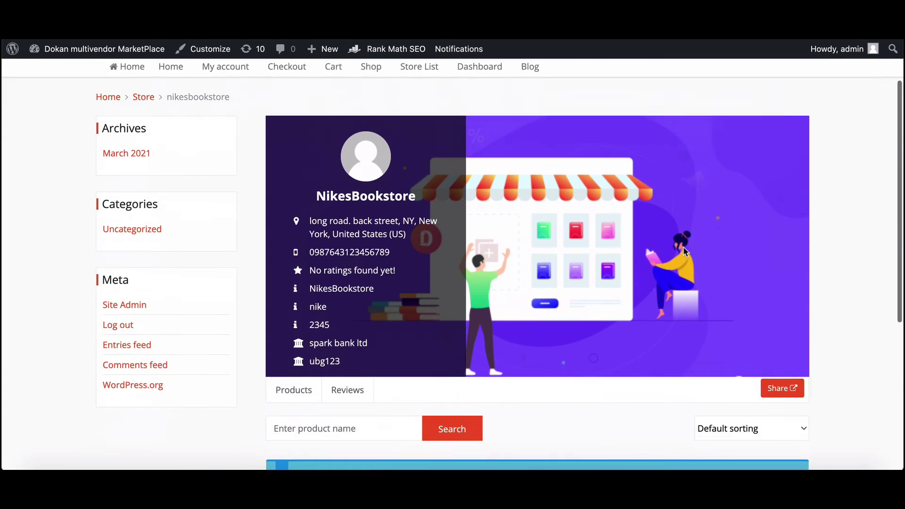
{"action": "scroll", "coordinate": [683, 246], "scroll_direction": "down", "scroll_amount": 5}
{"action": "scroll", "coordinate": [683, 247], "scroll_direction": "up", "scroll_amount": 2}
{"action": "scroll", "coordinate": [683, 246], "scroll_direction": "up", "scroll_amount": 5}
{"action": "scroll", "coordinate": [683, 247], "scroll_direction": "up", "scroll_amount": 2}
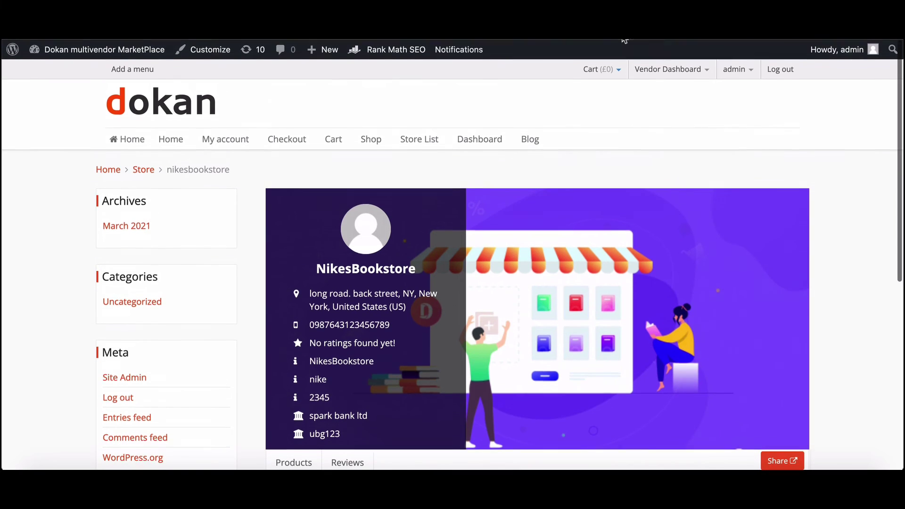
{"action": "key", "text": "alt+Left"}
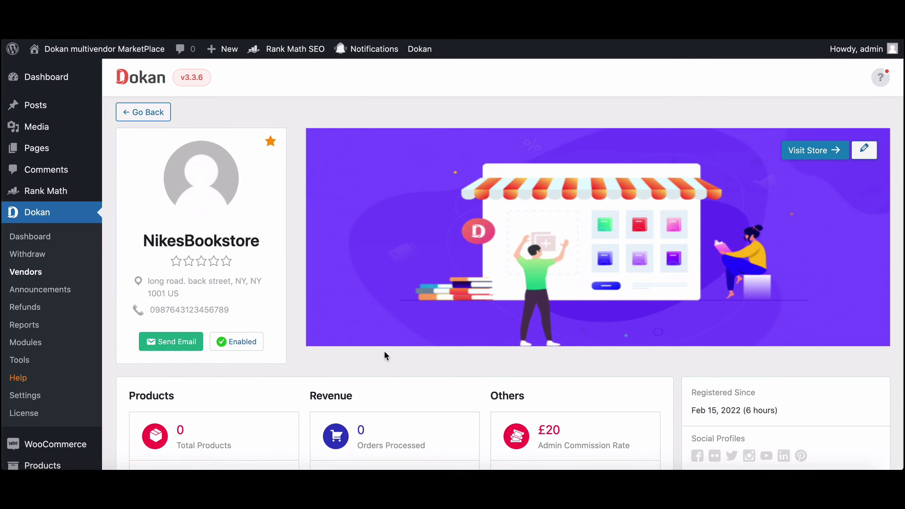
{"action": "scroll", "coordinate": [384, 350], "scroll_direction": "down", "scroll_amount": 4}
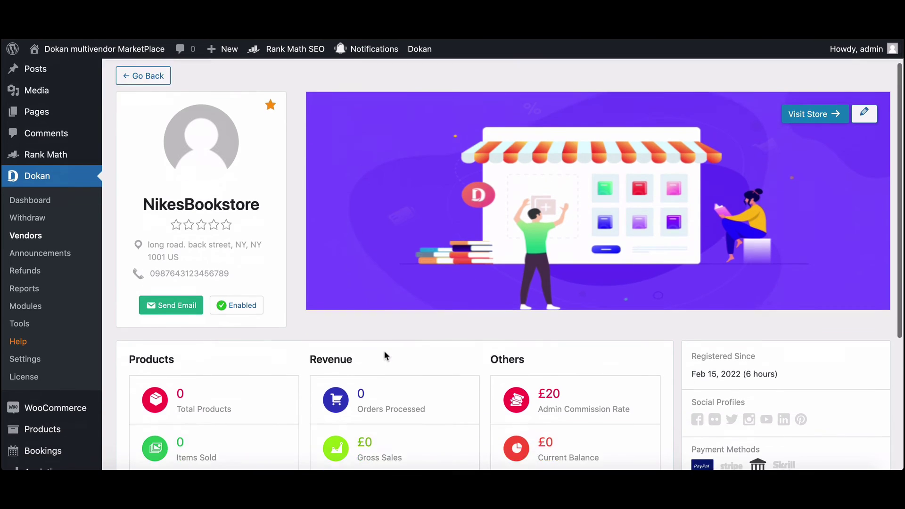
{"action": "scroll", "coordinate": [383, 350], "scroll_direction": "down", "scroll_amount": 4}
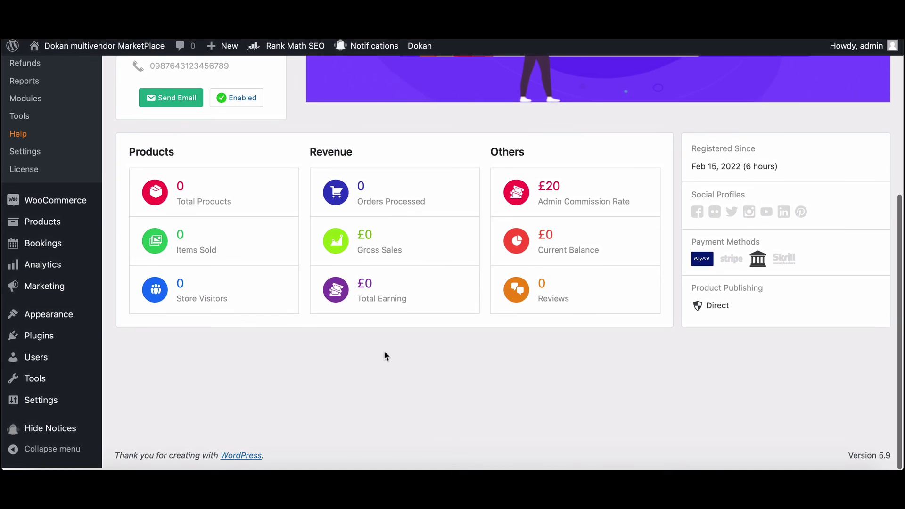
{"action": "scroll", "coordinate": [384, 350], "scroll_direction": "up", "scroll_amount": 3}
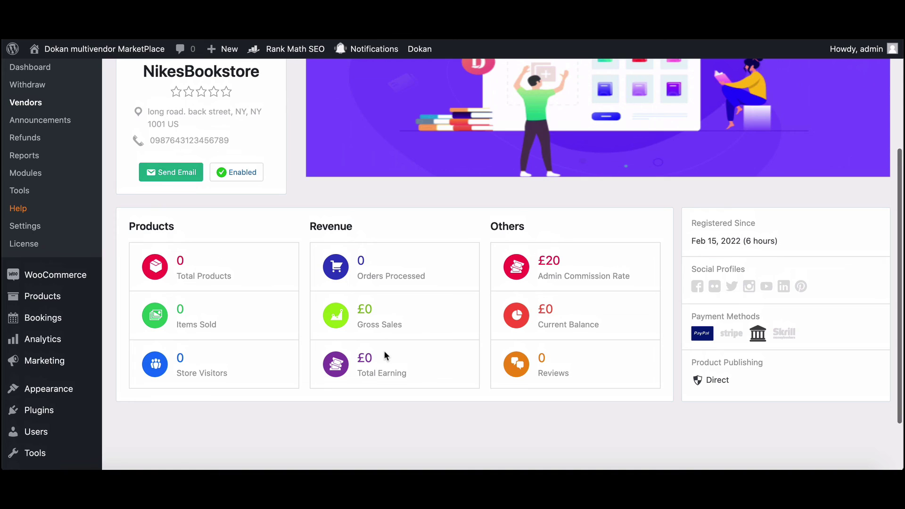
{"action": "scroll", "coordinate": [384, 350], "scroll_direction": "up", "scroll_amount": 5}
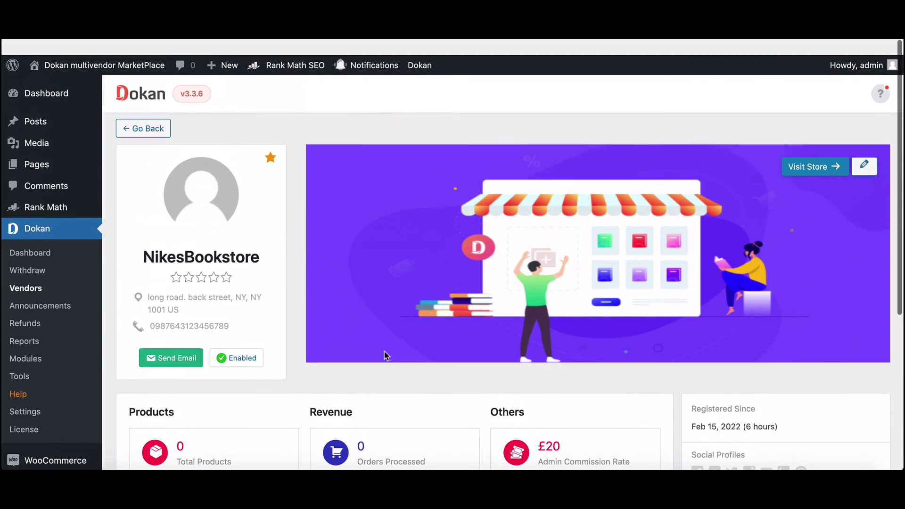